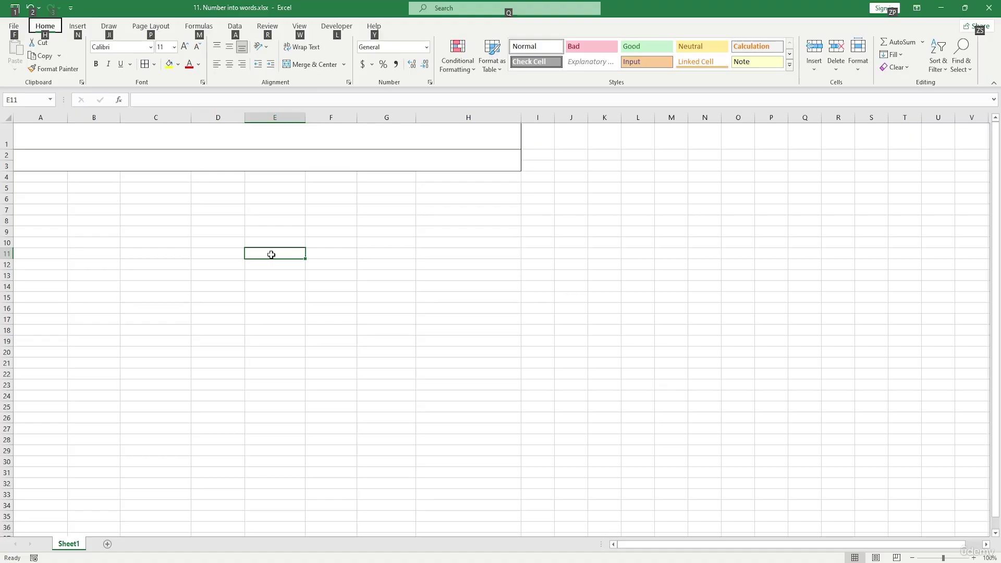
Switch to the Chrome browser and search Google for "number to word in excel".
key("Escape")
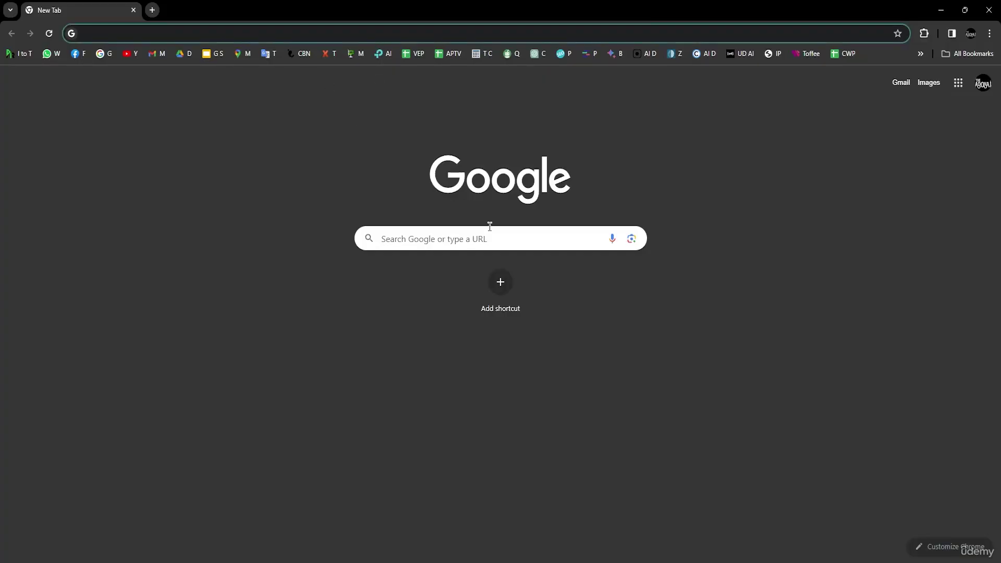
left_click(434, 246)
type("n")
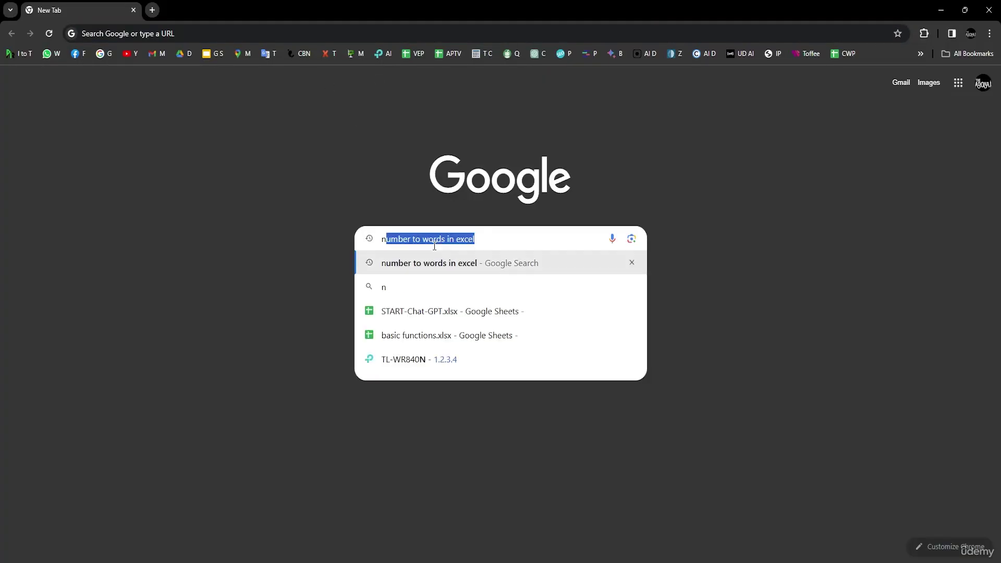
type("umber tp")
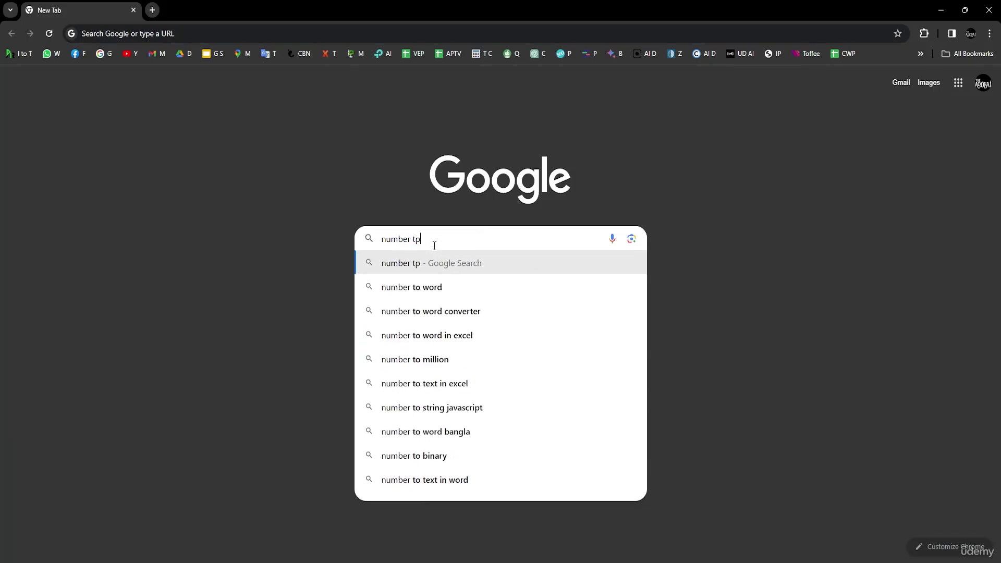
key("BackSpace")
type("o word in excel")
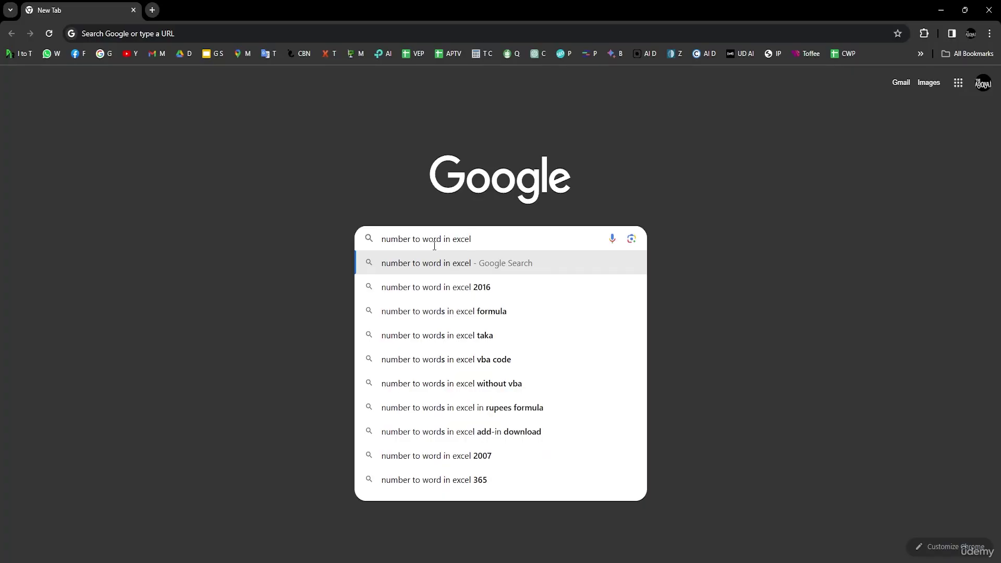
key("Return")
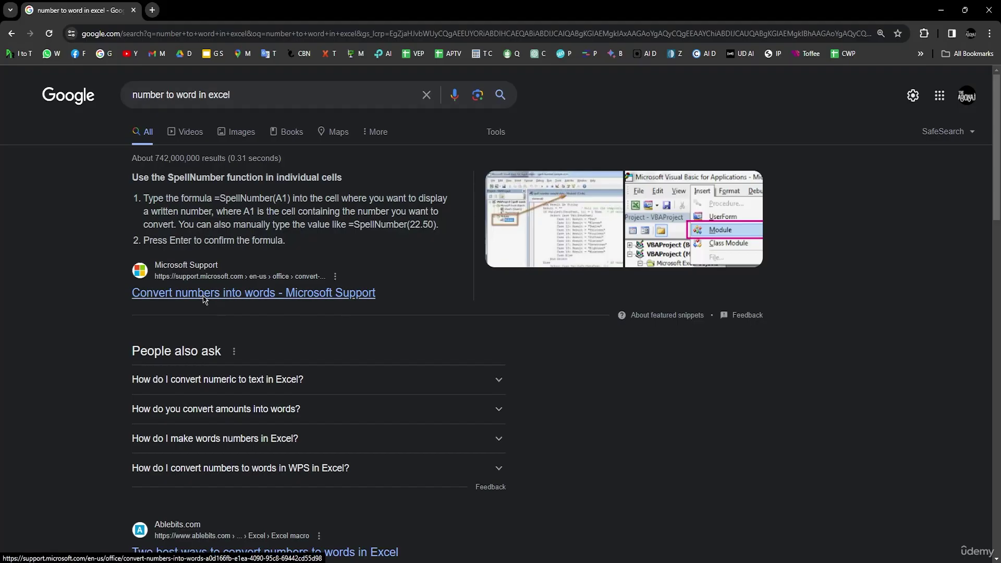
Open the Microsoft Support article "Convert numbers into words" and go to the start of its SpellNumber code listing.
left_click(204, 298)
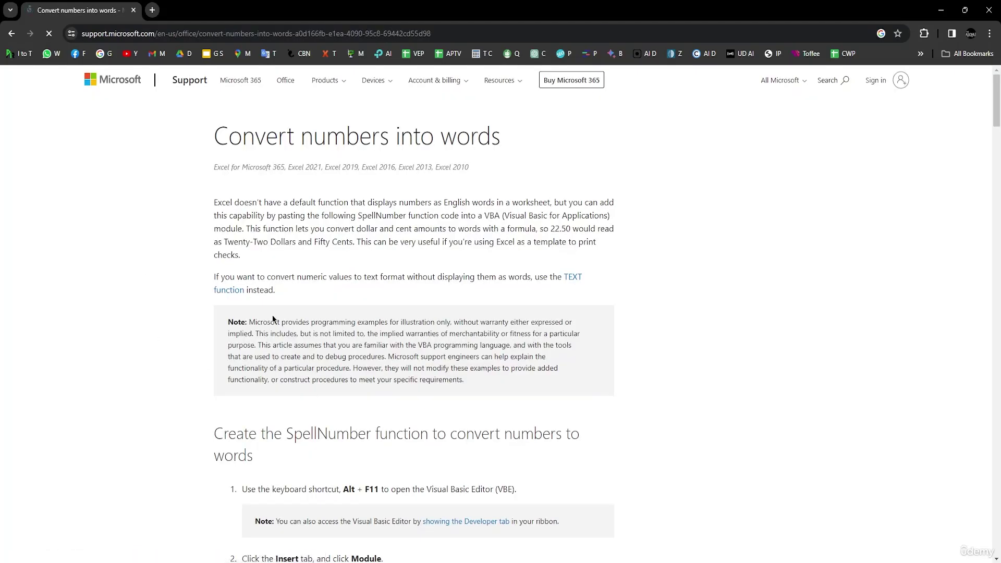
scroll(295, 315, "down", 3)
scroll(295, 315, "down", 4)
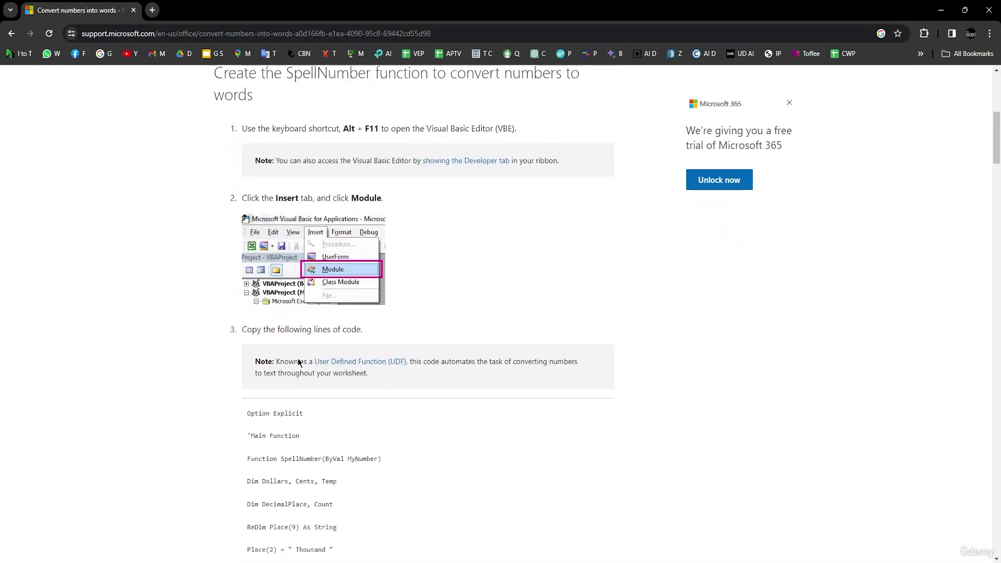
scroll(312, 396, "down", 3)
scroll(271, 355, "up", 2)
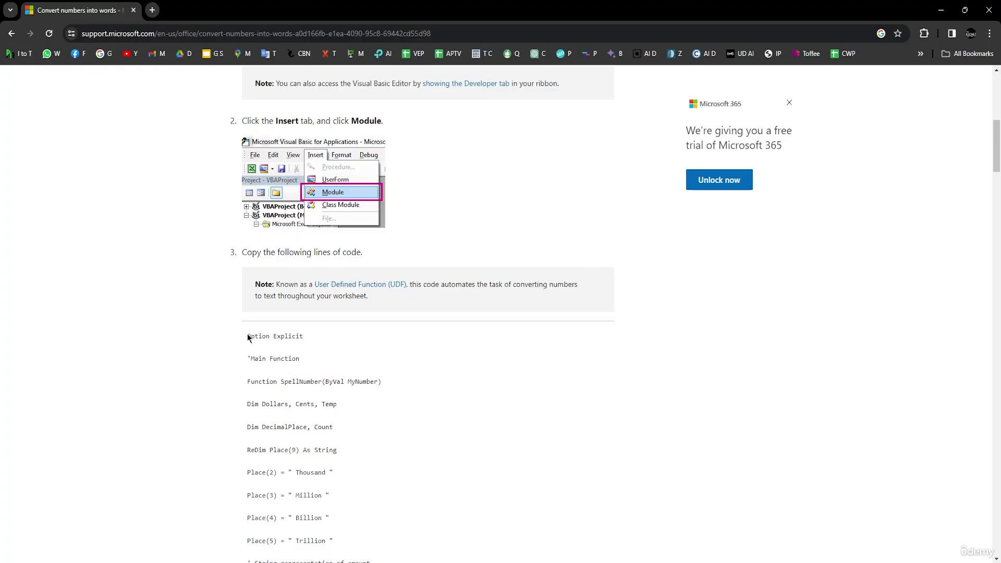
Copy the full SpellNumber code from Option Explicit to the final End Function, and return to the Excel workbook.
left_click_drag(251, 336, 373, 142)
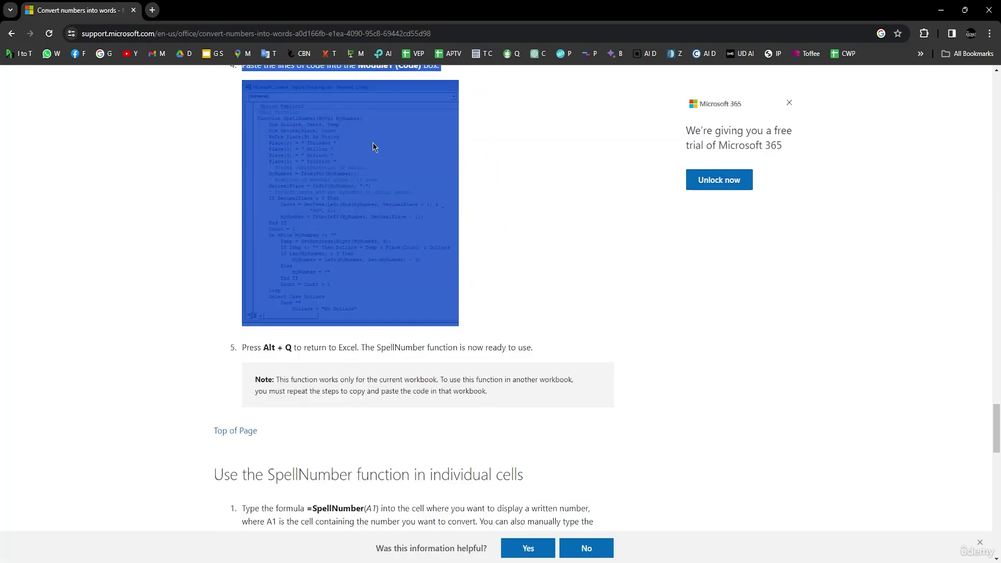
left_click_drag(363, 83, 300, 189)
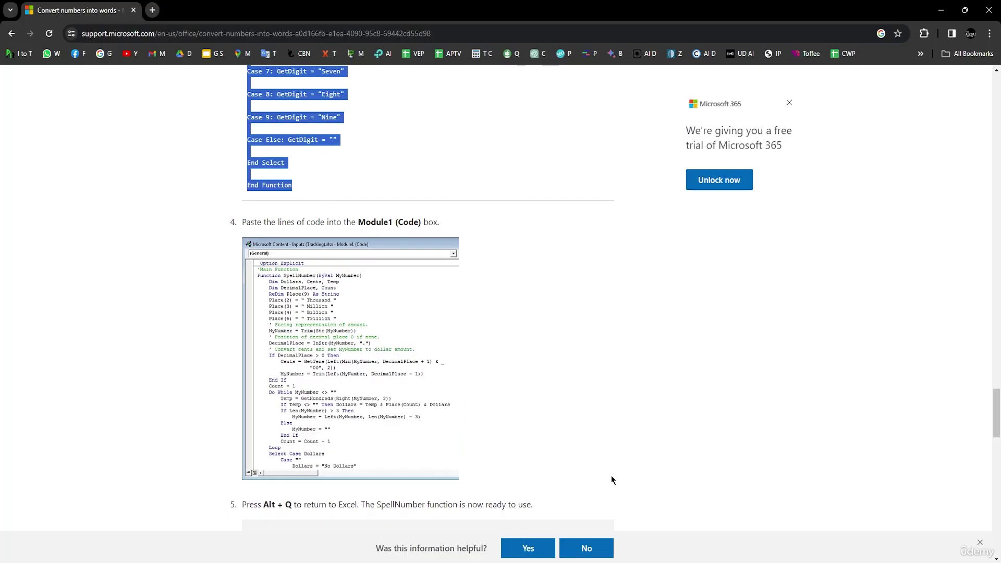
key("alt+Tab")
left_click(318, 229)
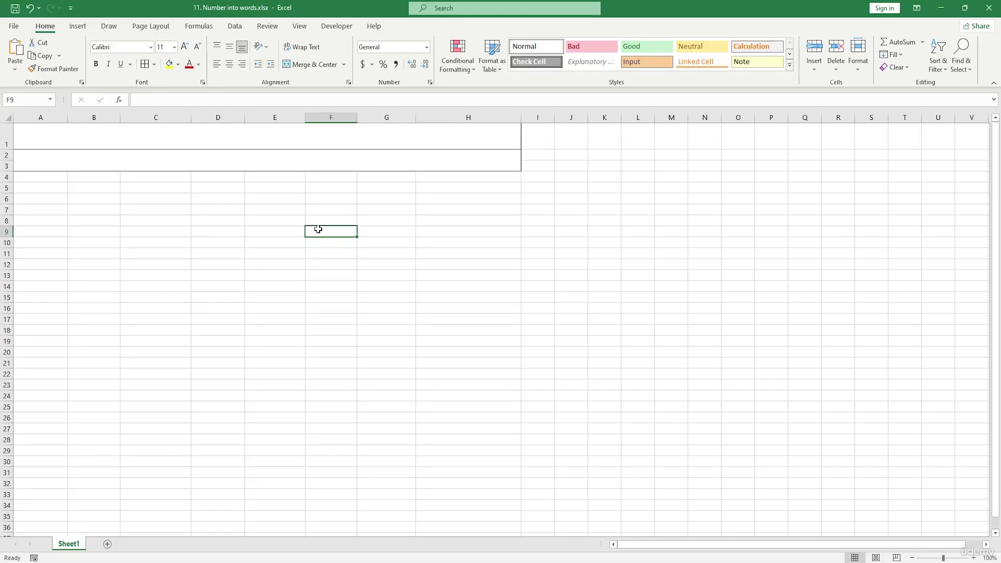
Make sure the Developer tab is enabled in Excel's ribbon customization options.
left_click(342, 26)
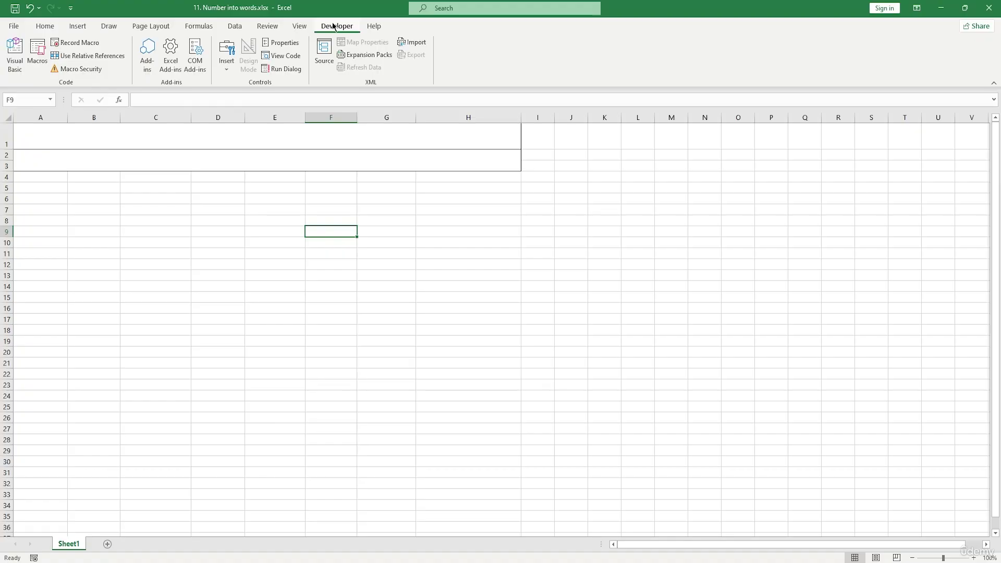
left_click(15, 26)
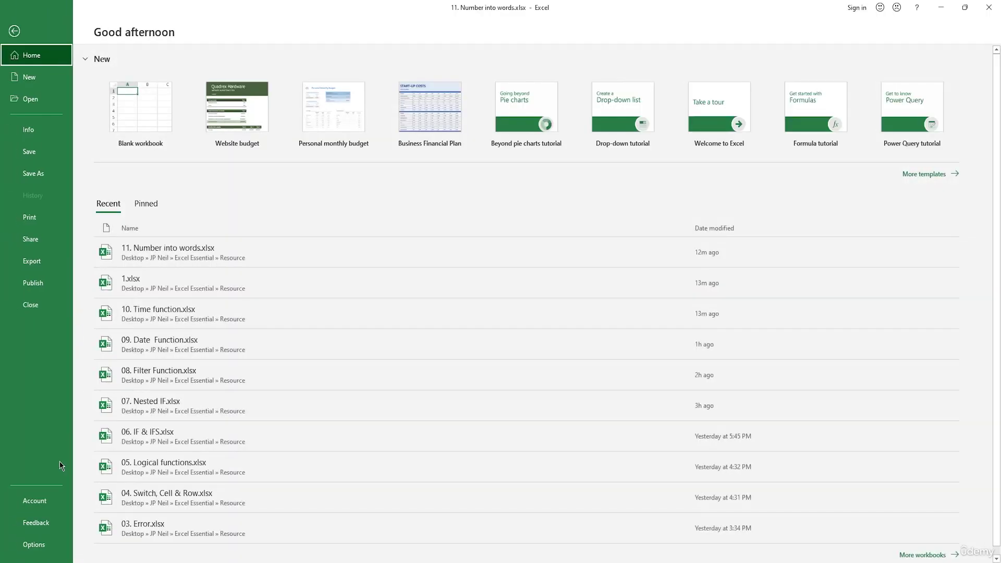
left_click(48, 544)
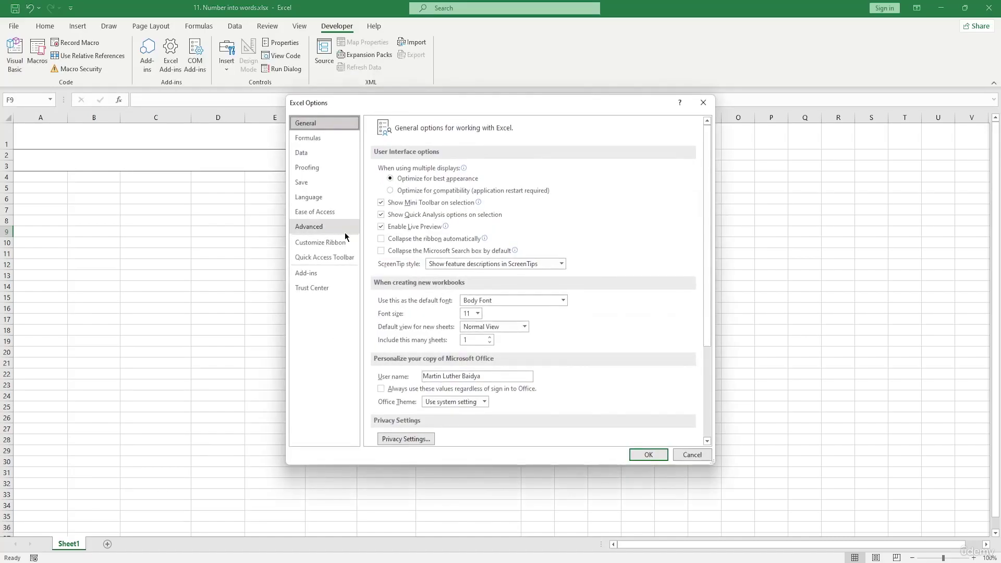
left_click(321, 243)
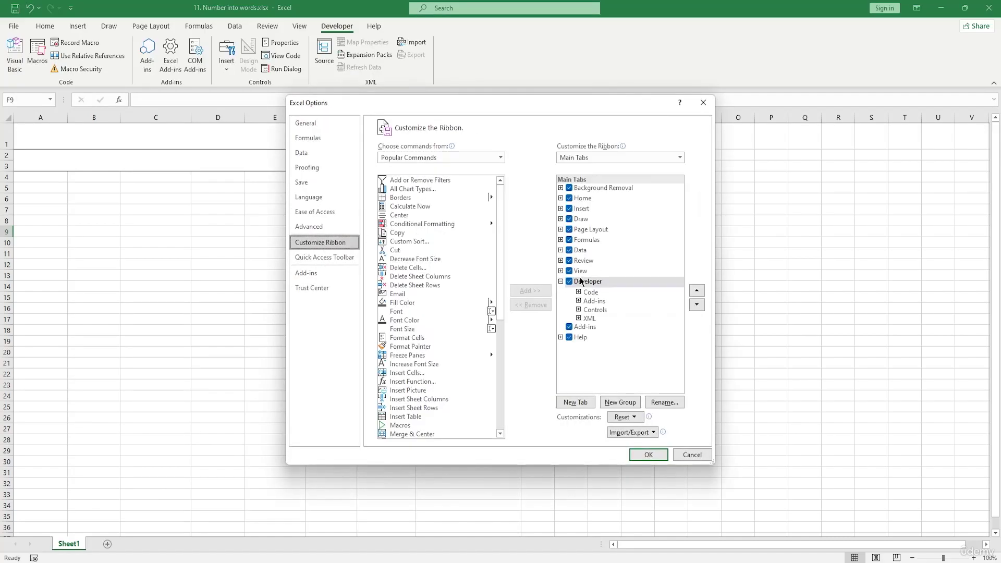
left_click(568, 282)
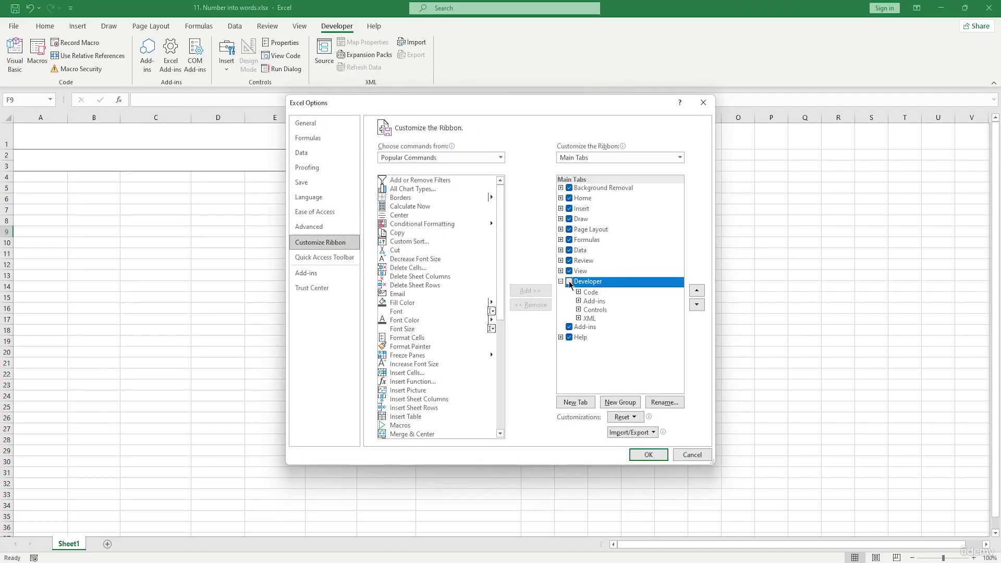
left_click(648, 455)
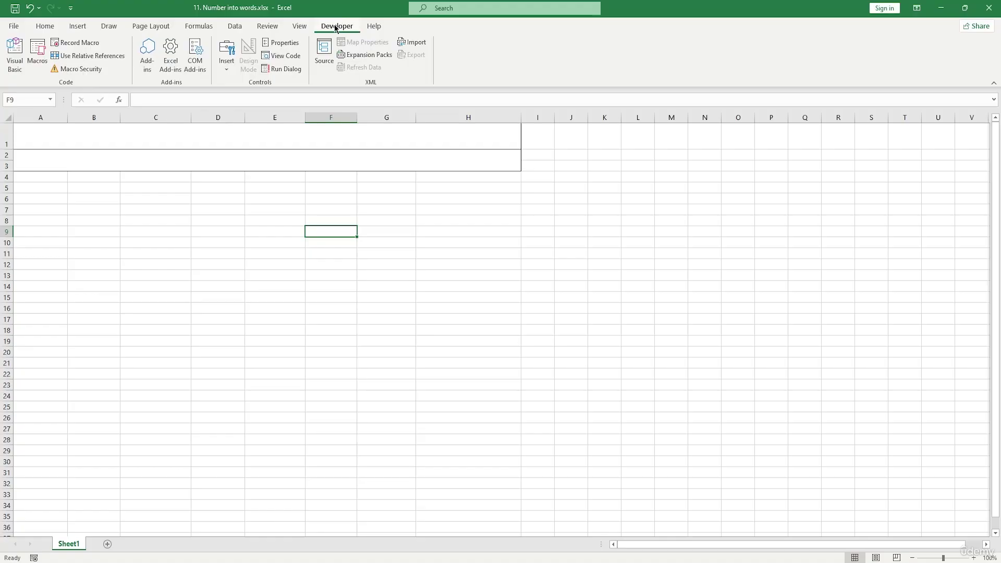
Open the Visual Basic editor, insert a new module in the workbook's project and paste the copied SpellNumber code into it.
left_click(14, 62)
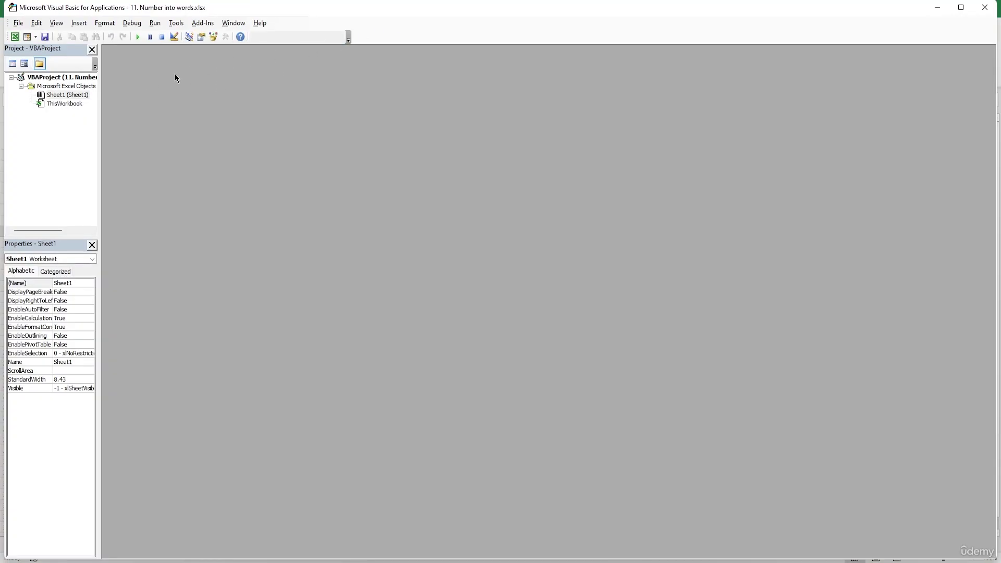
left_click(80, 24)
left_click(96, 60)
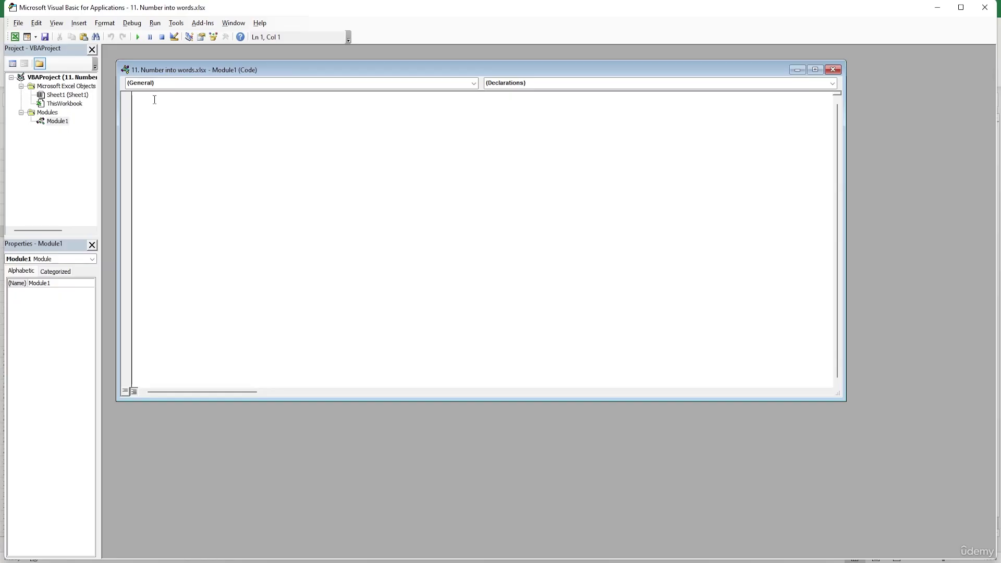
key("ctrl+v")
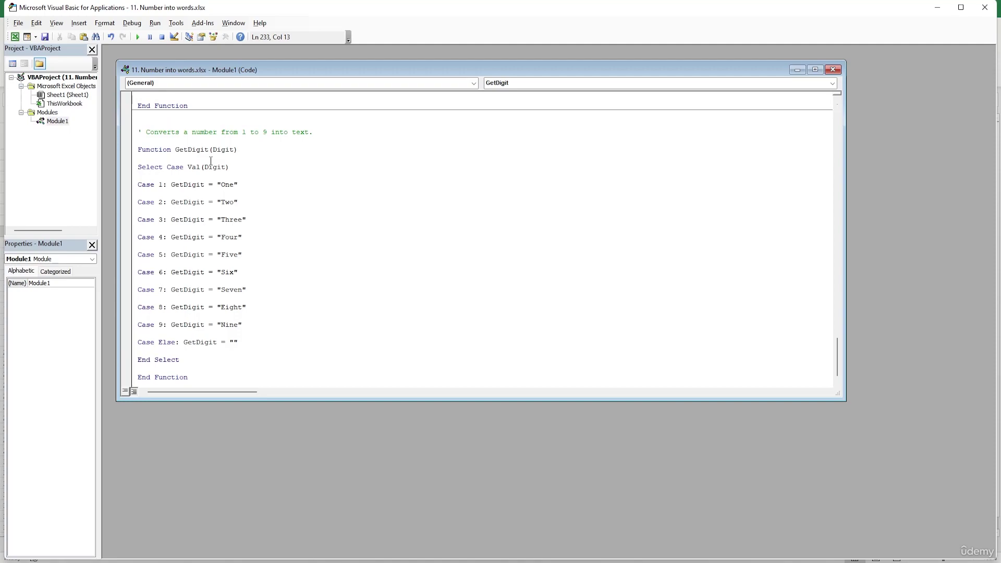
left_click(19, 24)
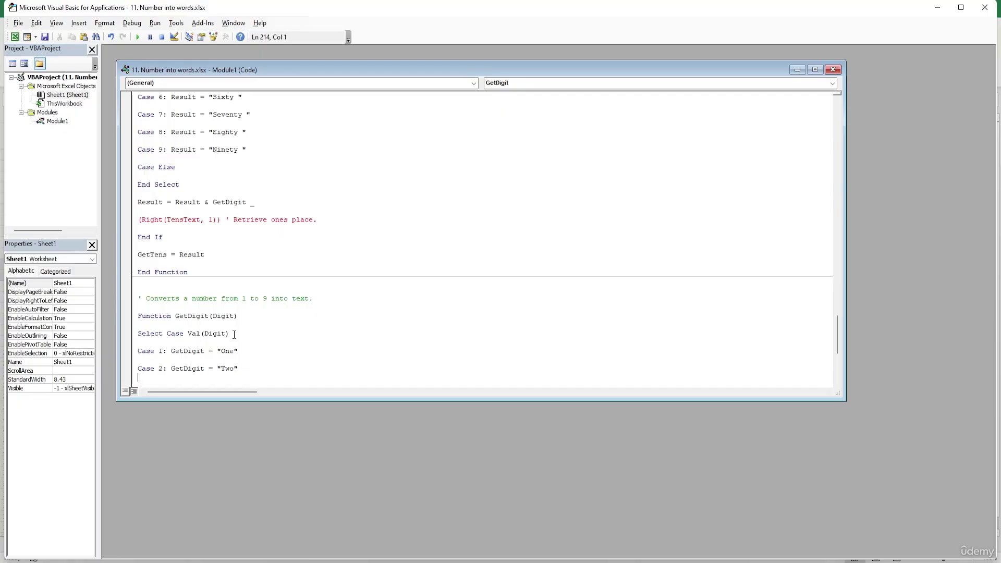
Highlight the SpellNumber function name at the start of the module code, and close the Visual Basic editor.
scroll(235, 335, "up", 15)
scroll(188, 355, "up", 20)
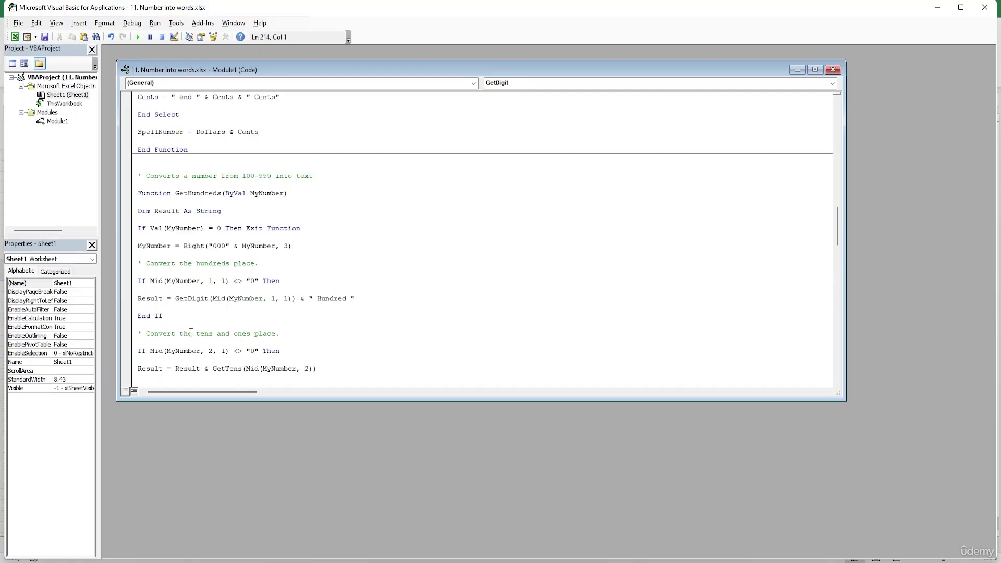
scroll(186, 313, "up", 4)
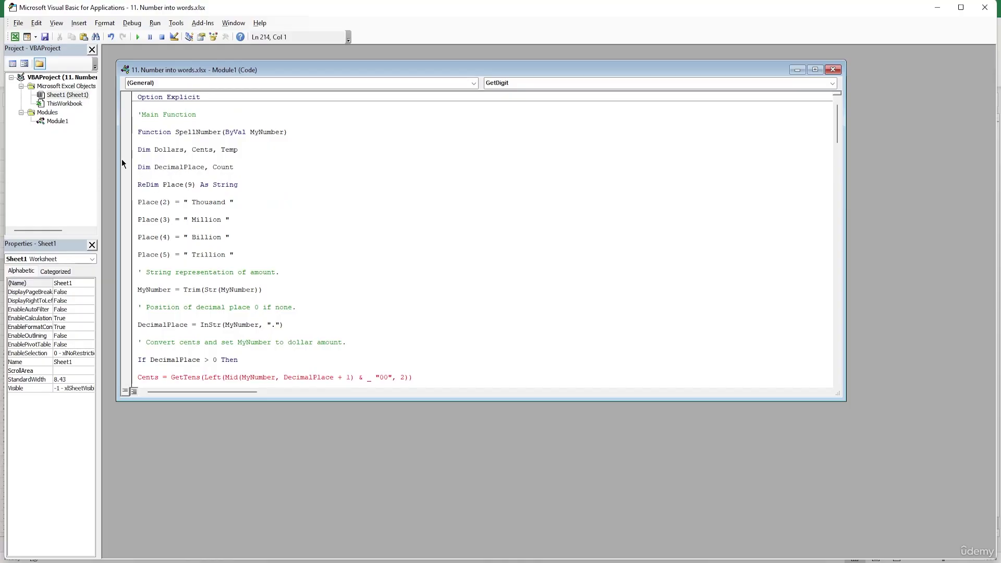
left_click_drag(137, 114, 221, 134)
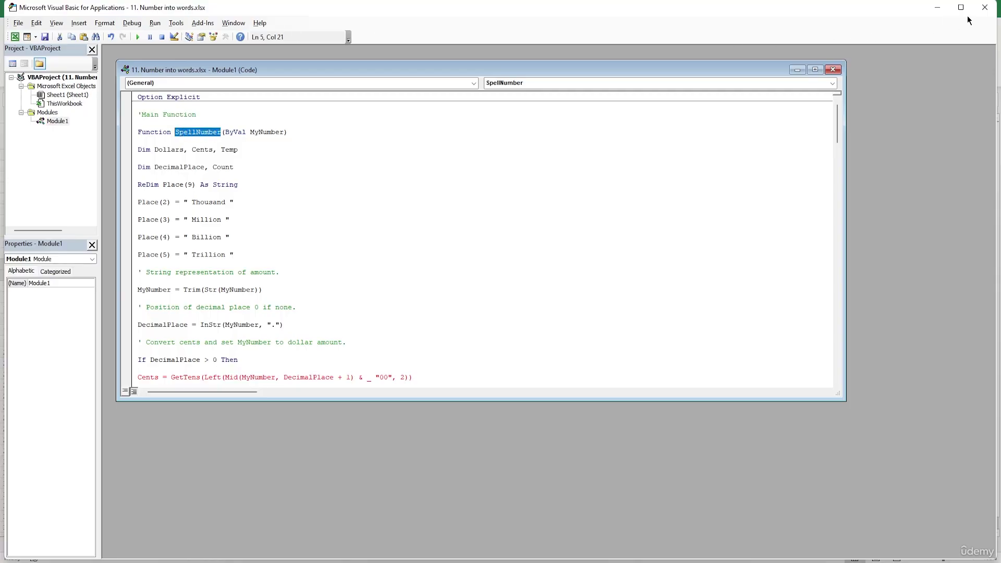
left_click(984, 8)
Enter 1200 in the merged cell A1.
left_click(149, 196)
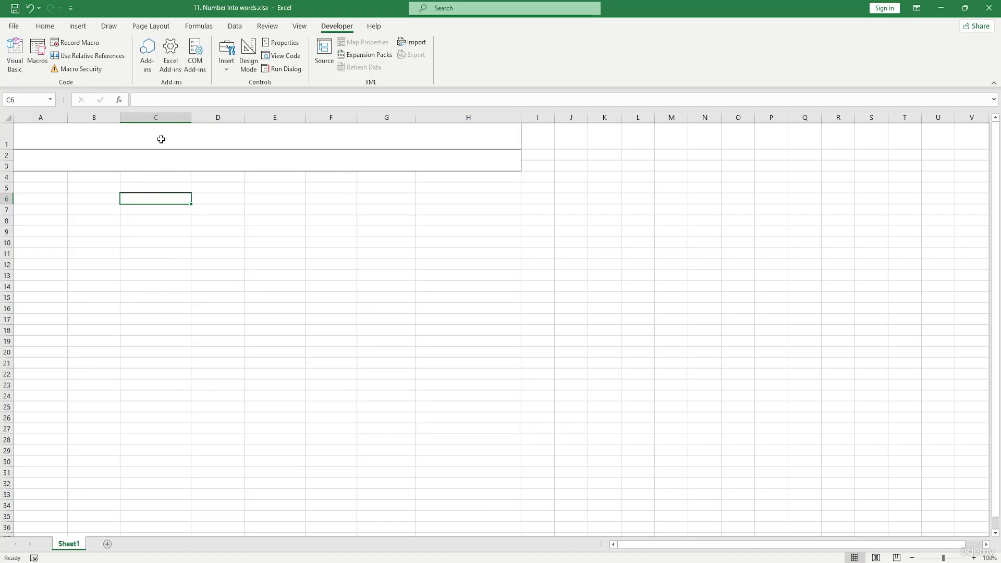
left_click(197, 138)
double_click(197, 138)
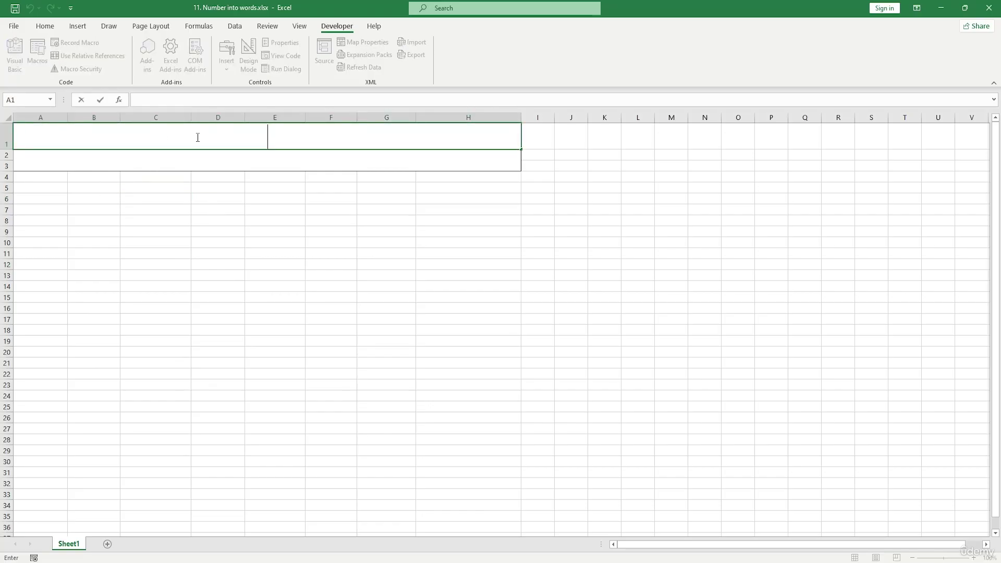
left_click(53, 216)
left_click(256, 139)
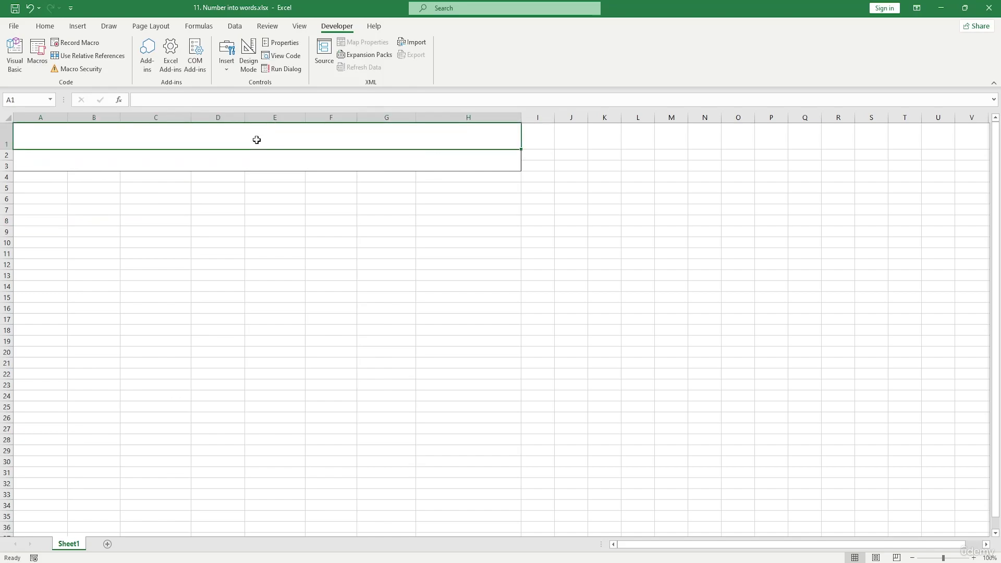
type("1200")
left_click(258, 209)
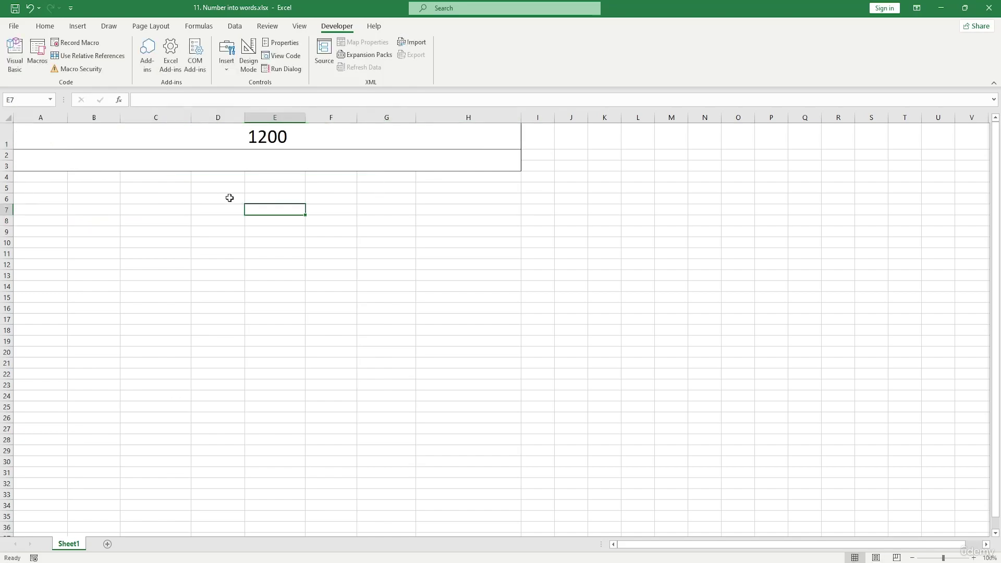
Enter 3409 in the merged cell A2.
left_click(268, 161)
type("3409")
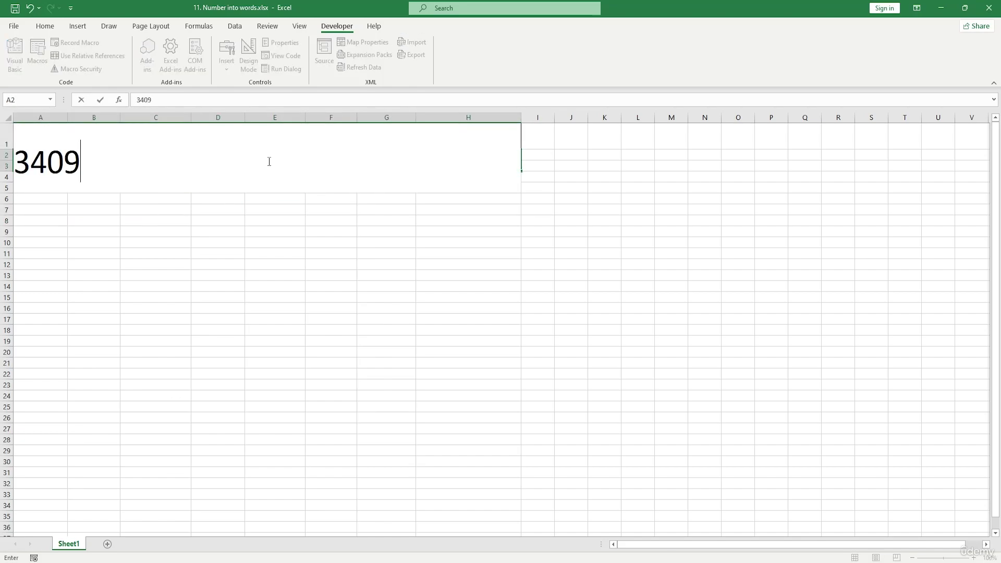
type("0")
key("BackSpace")
left_click(224, 273)
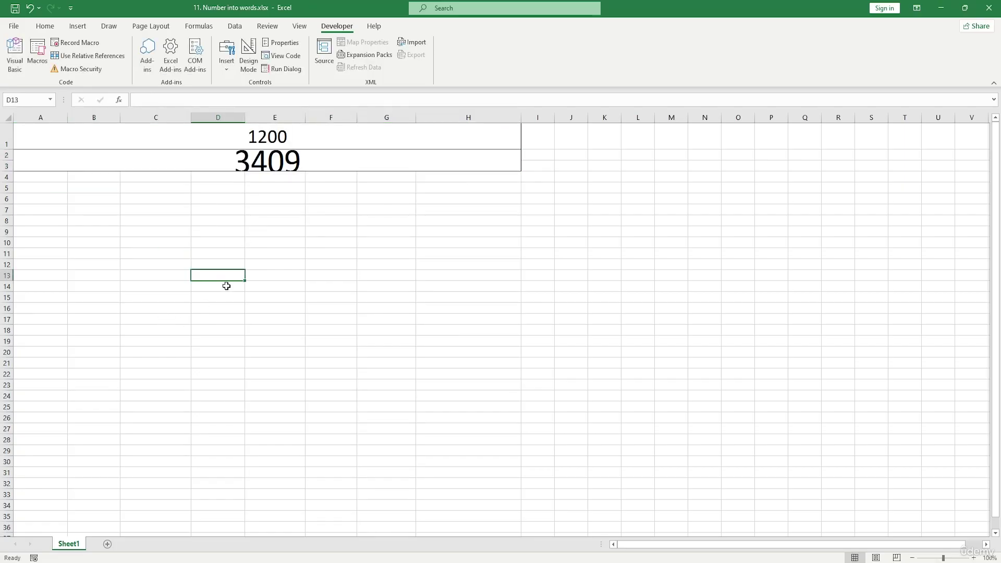
Enter the formula =SpellNumber(A2) in cell E13.
double_click(261, 274)
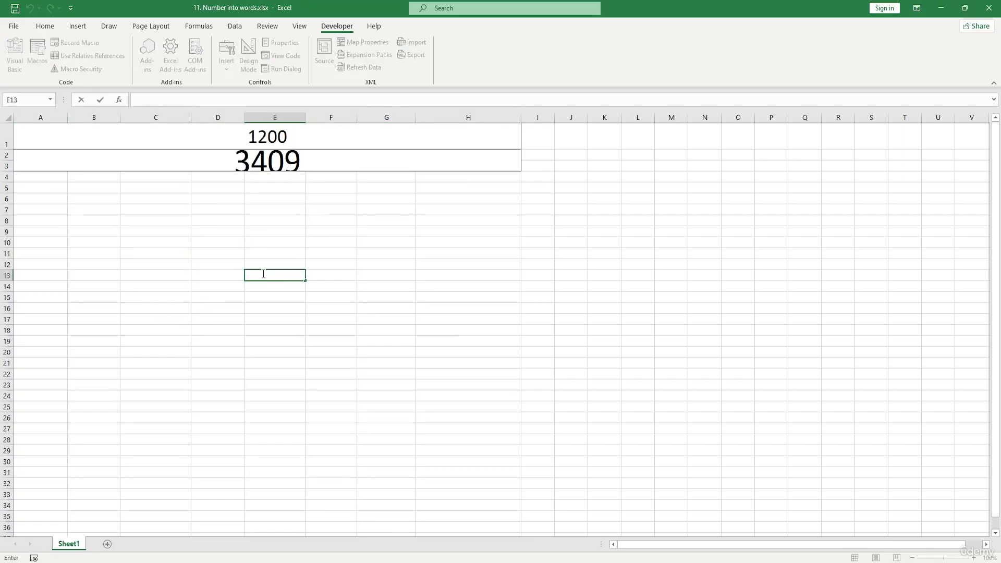
type("=sp")
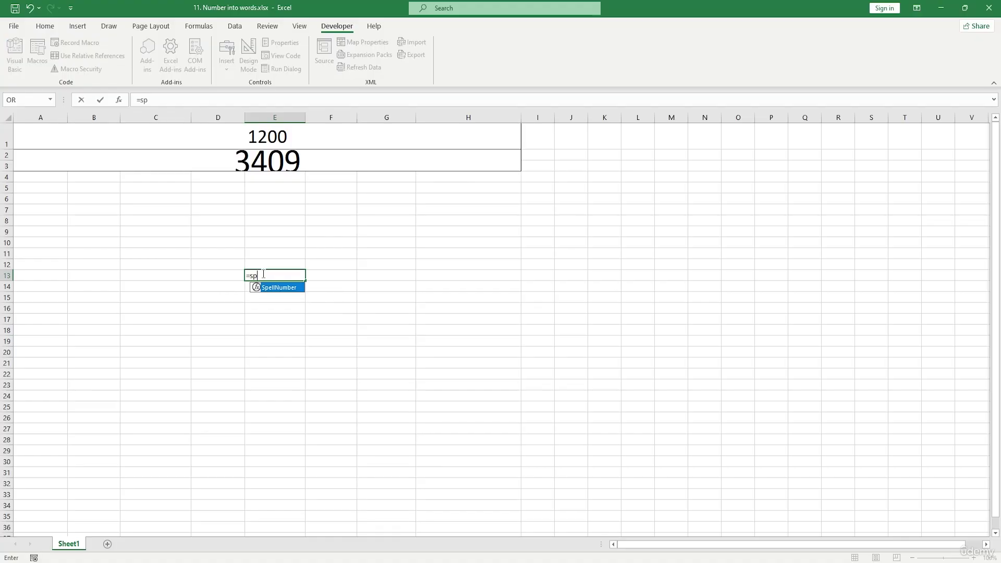
key("Tab")
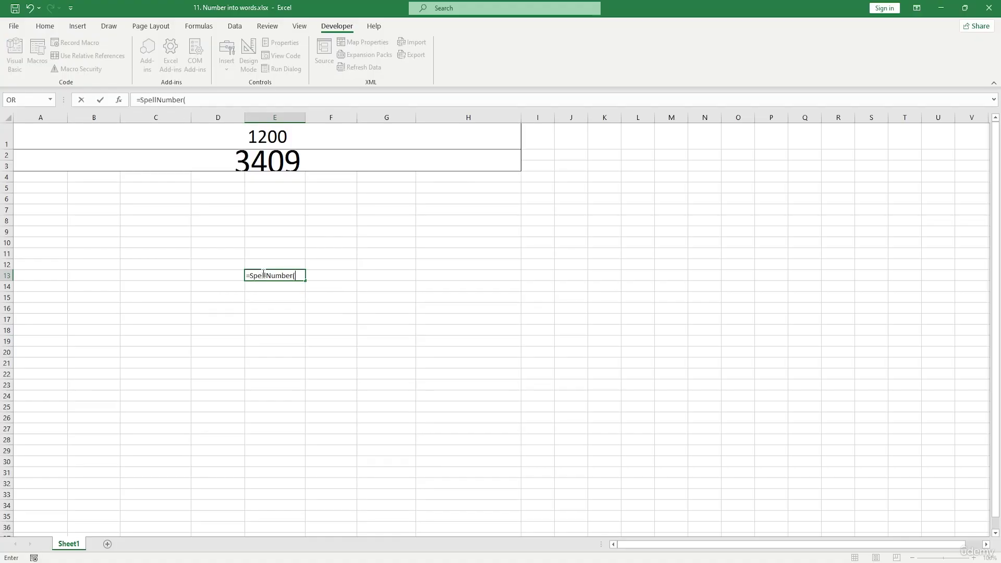
left_click(298, 160)
type(")")
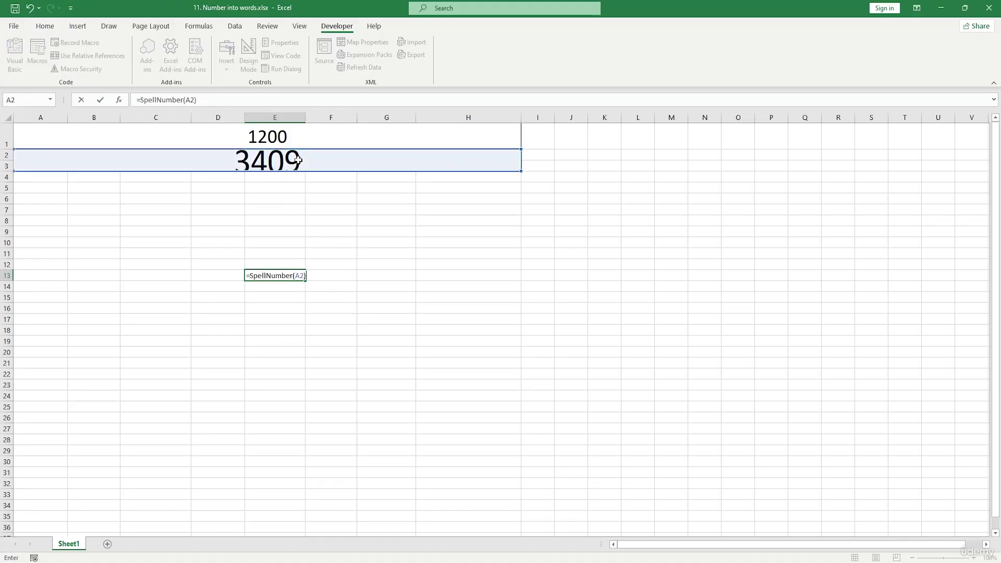
key("Return")
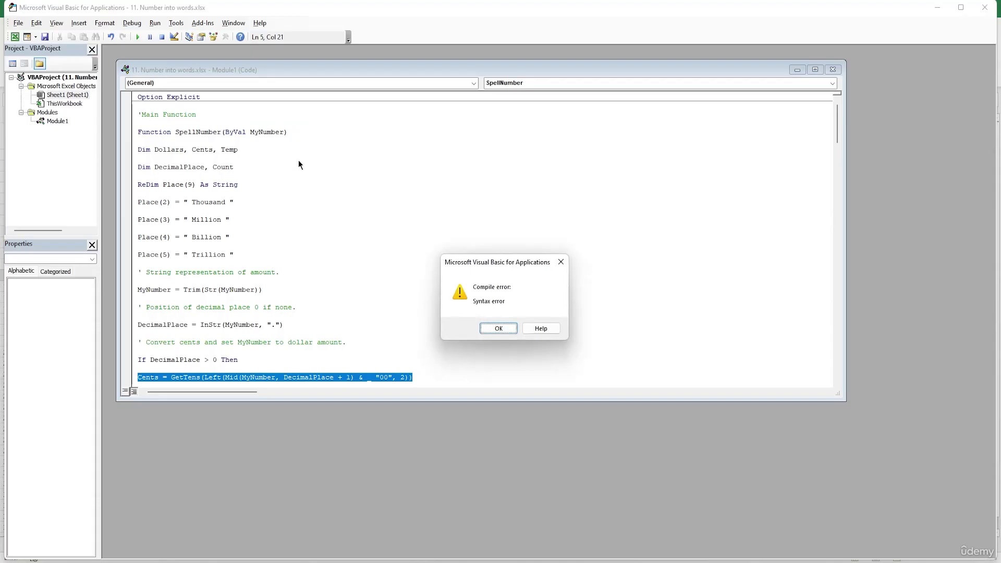
Dismiss the compile error message and enter the formula =SpellNumber(A1) in cell E7.
left_click(497, 329)
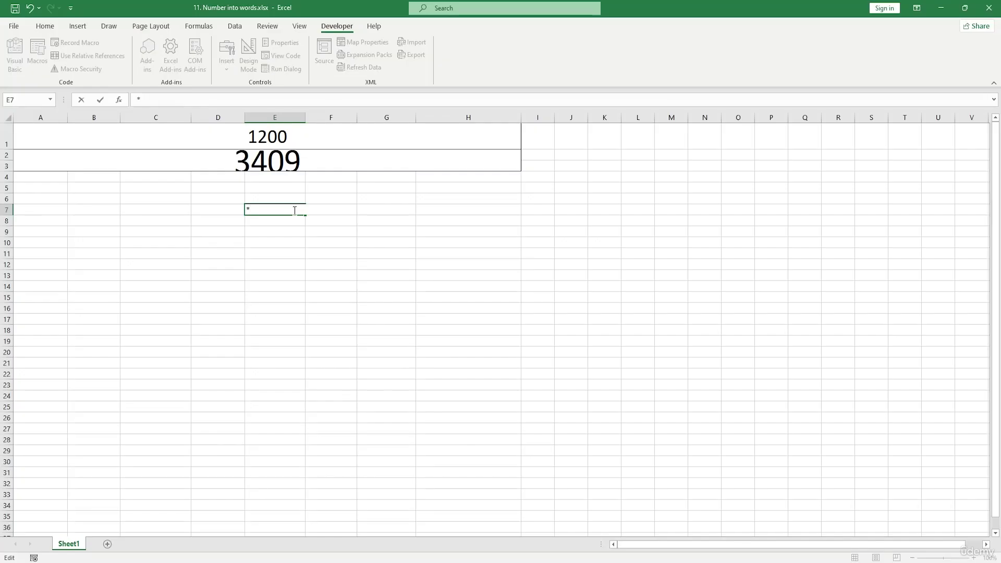
double_click(294, 211)
type("=SpellNumber(")
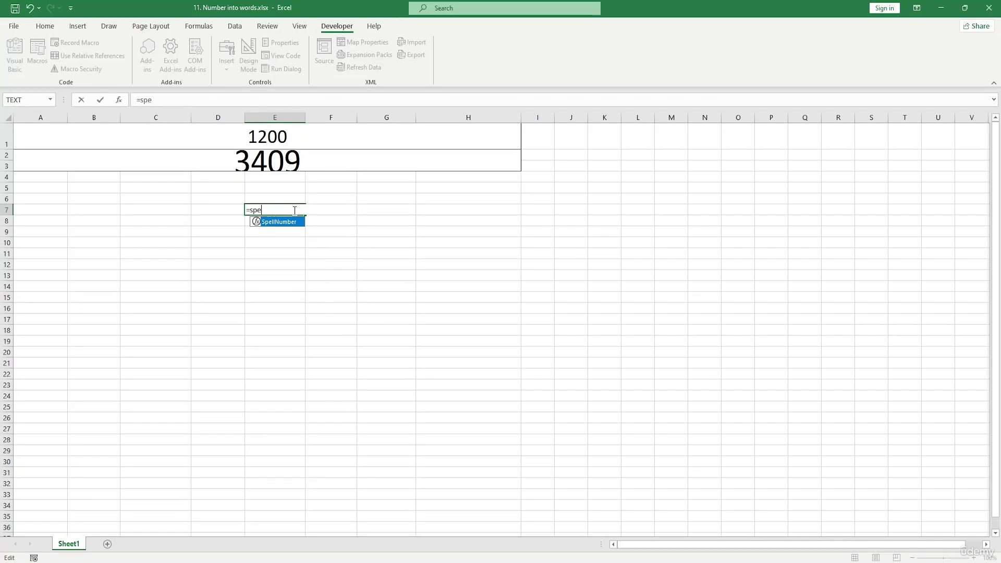
left_click(309, 144)
type(")")
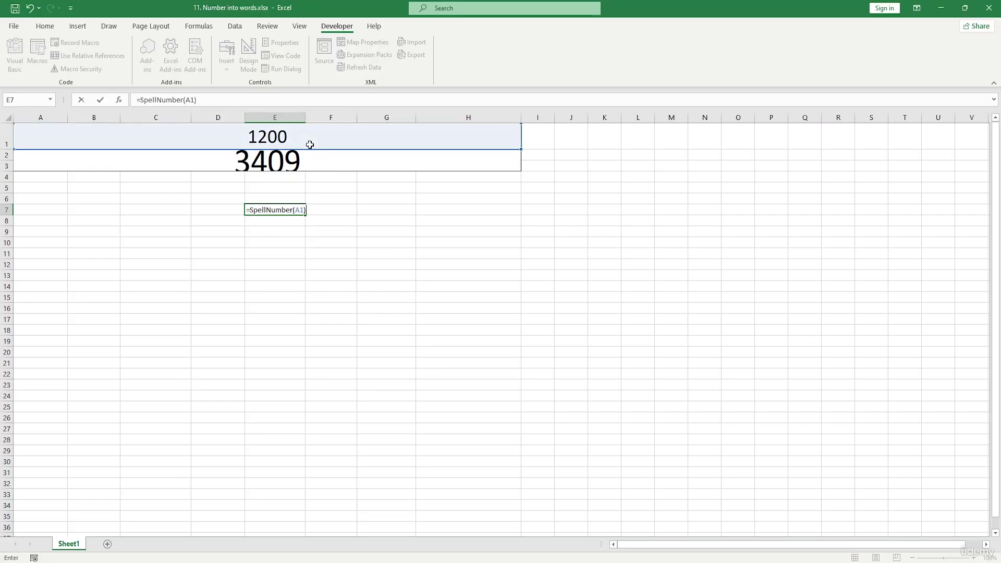
key("Return")
Enter the formula =SpellNumber(A2) in cell E8.
type("*")
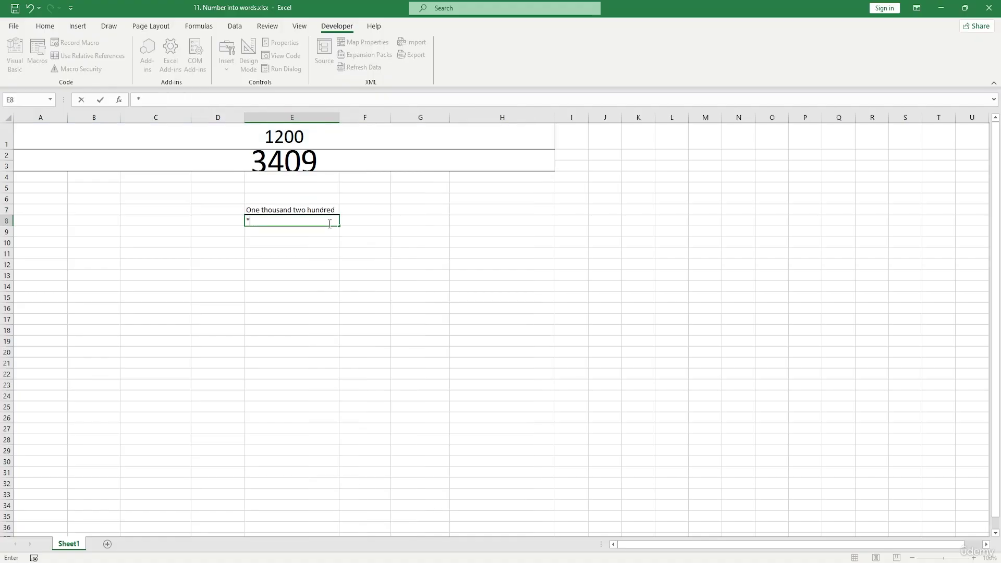
left_click_drag(291, 219, 216, 229)
key("BackSpace")
type("=spell")
key("Tab")
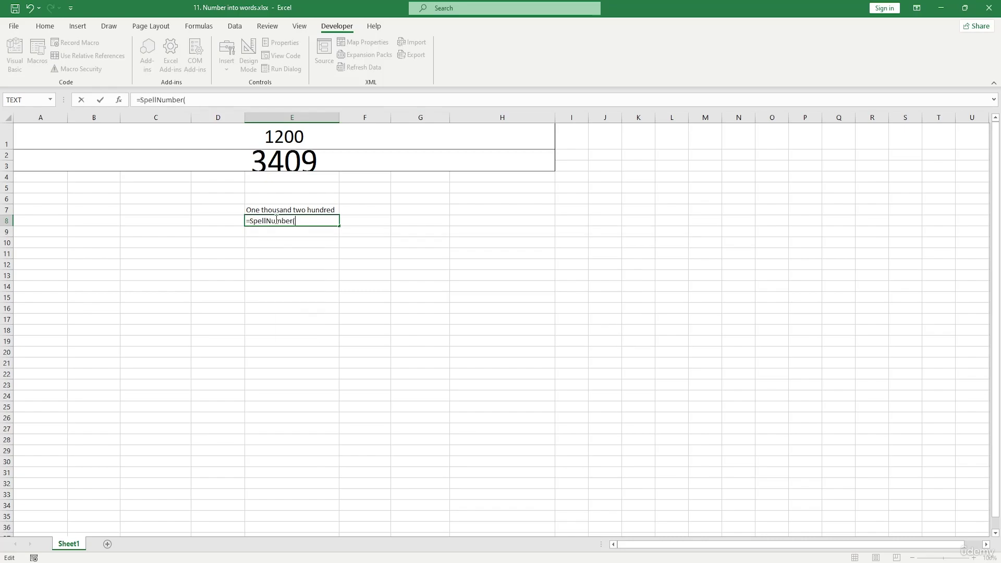
left_click(294, 159)
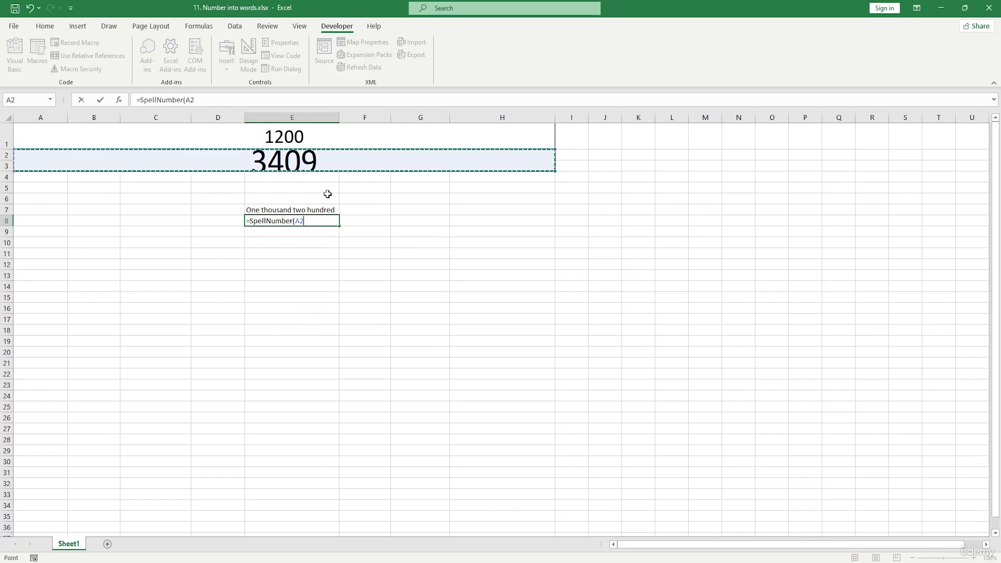
type("0")
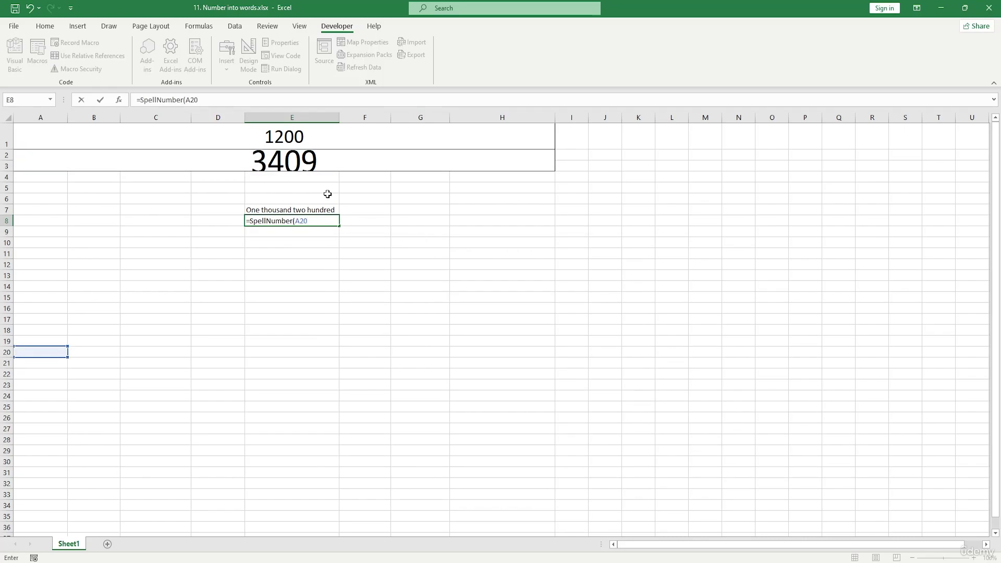
left_click(320, 221)
key("BackSpace")
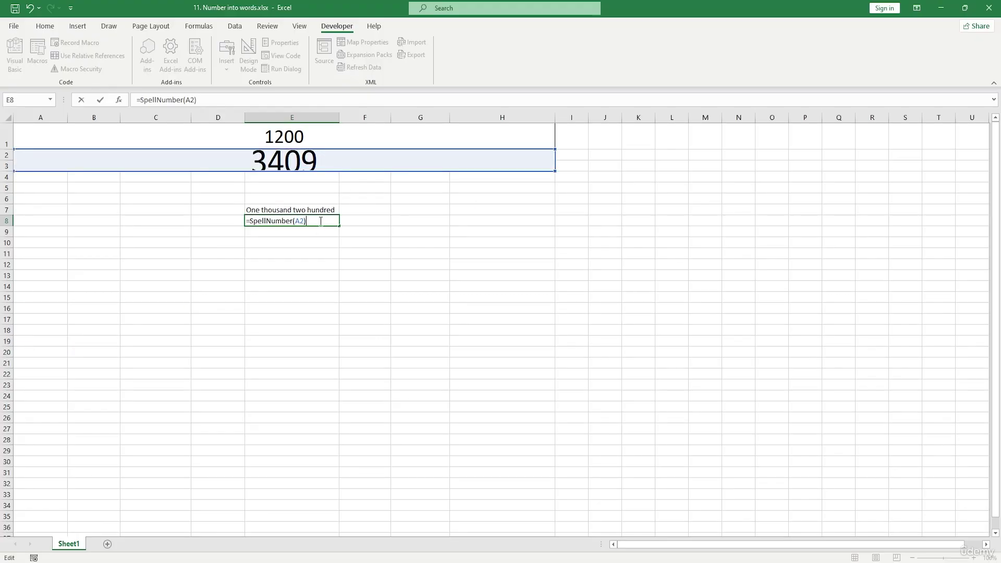
key("Return")
type("*")
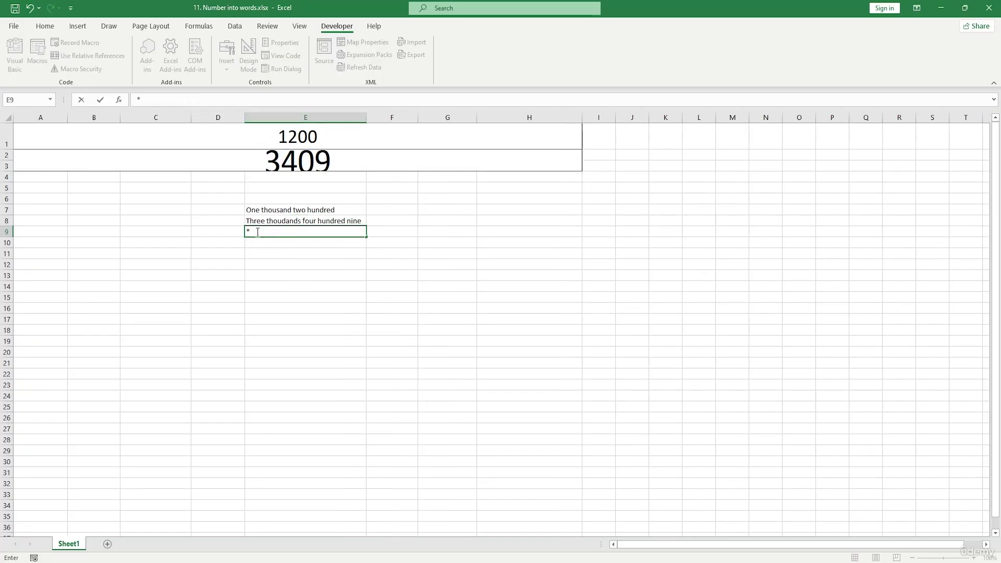
left_click_drag(258, 232, 225, 230)
key("BackSpace")
left_click(305, 330)
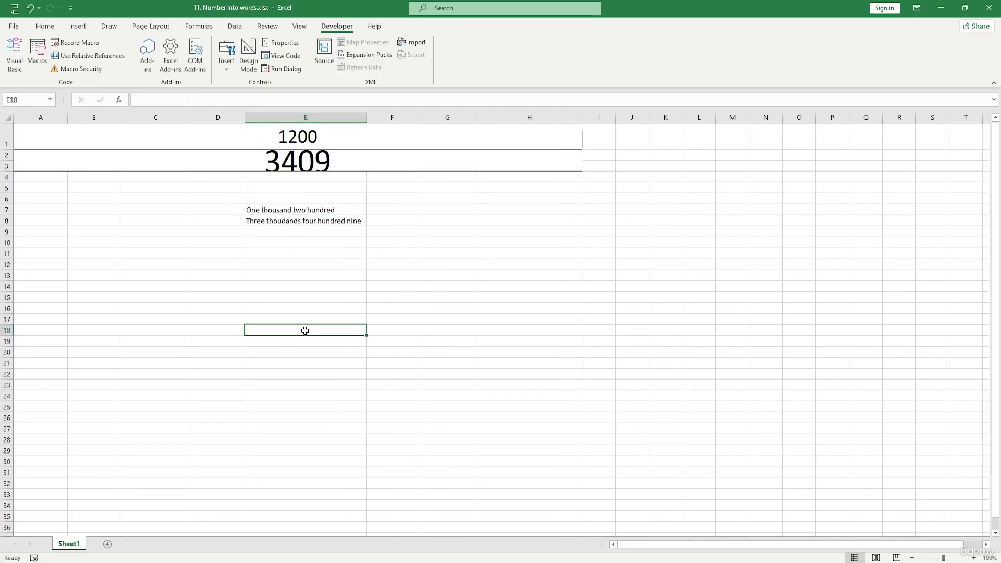